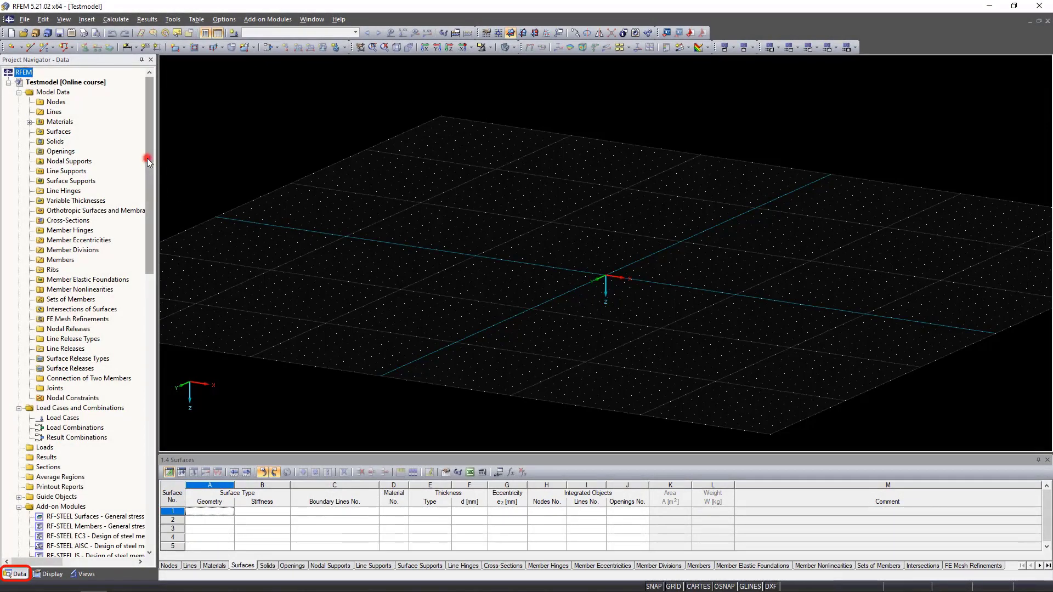
In the display settings, hide and show again the grid and the global coordinate system at the zero point
{"action": "left_click_drag", "start_coordinate": [147, 159], "coordinate": [148, 253]}
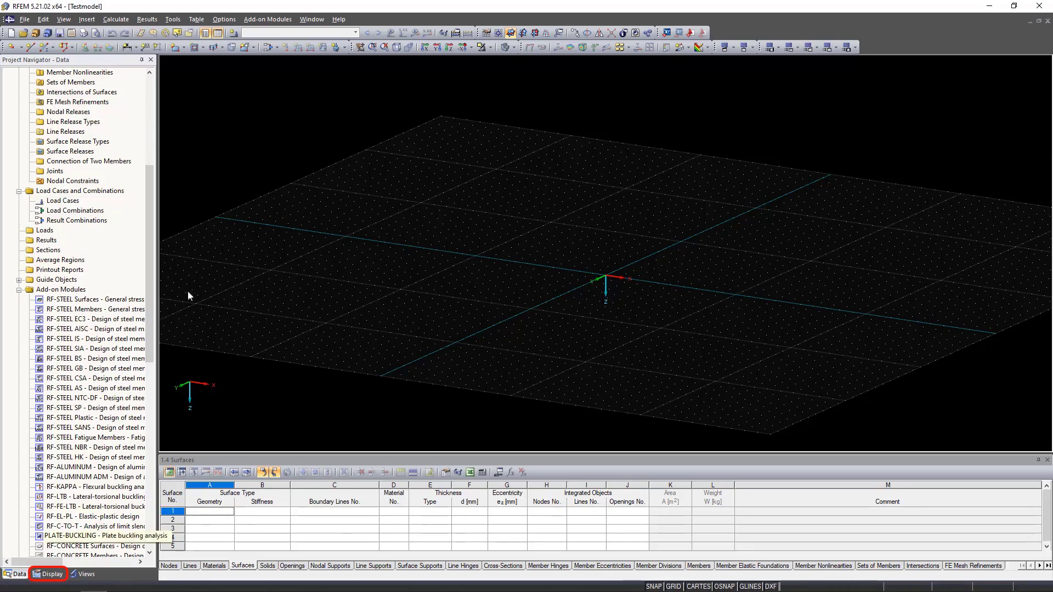
{"action": "left_click", "coordinate": [52, 574]}
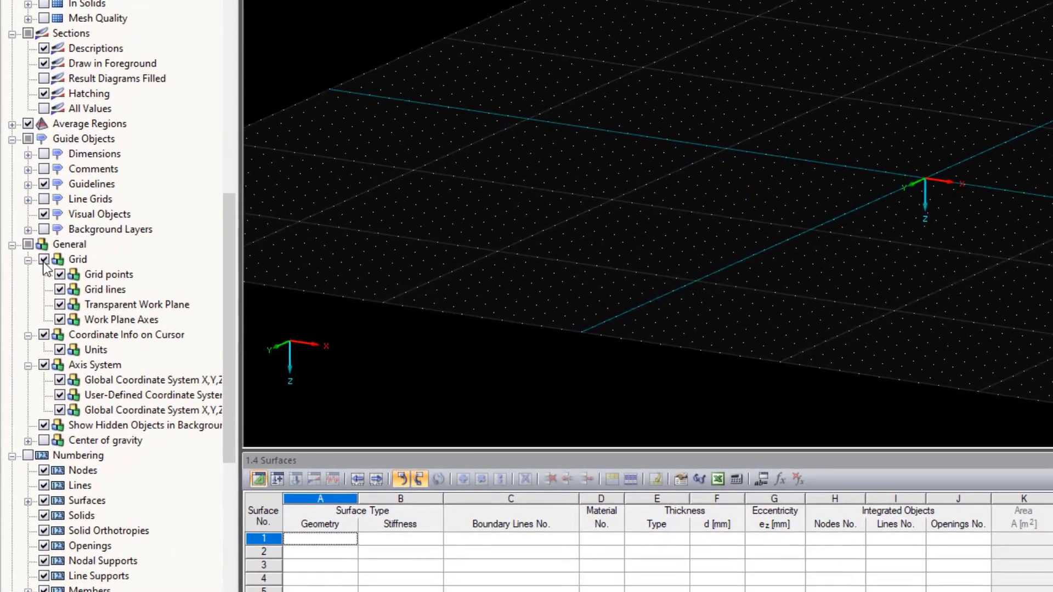
{"action": "left_click", "coordinate": [44, 261]}
{"action": "left_click", "coordinate": [44, 261]}
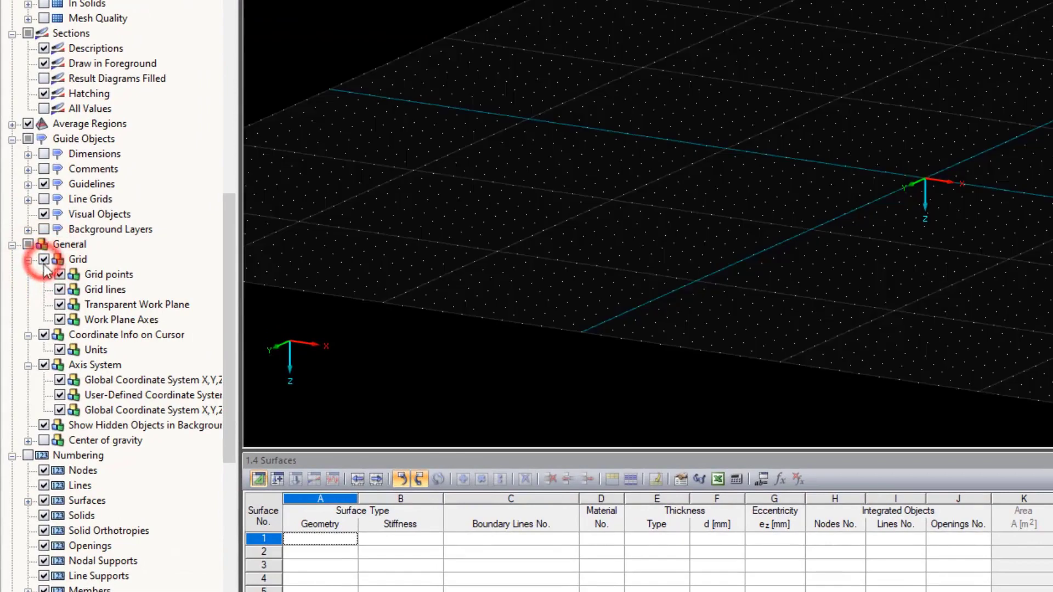
{"action": "left_click", "coordinate": [60, 380]}
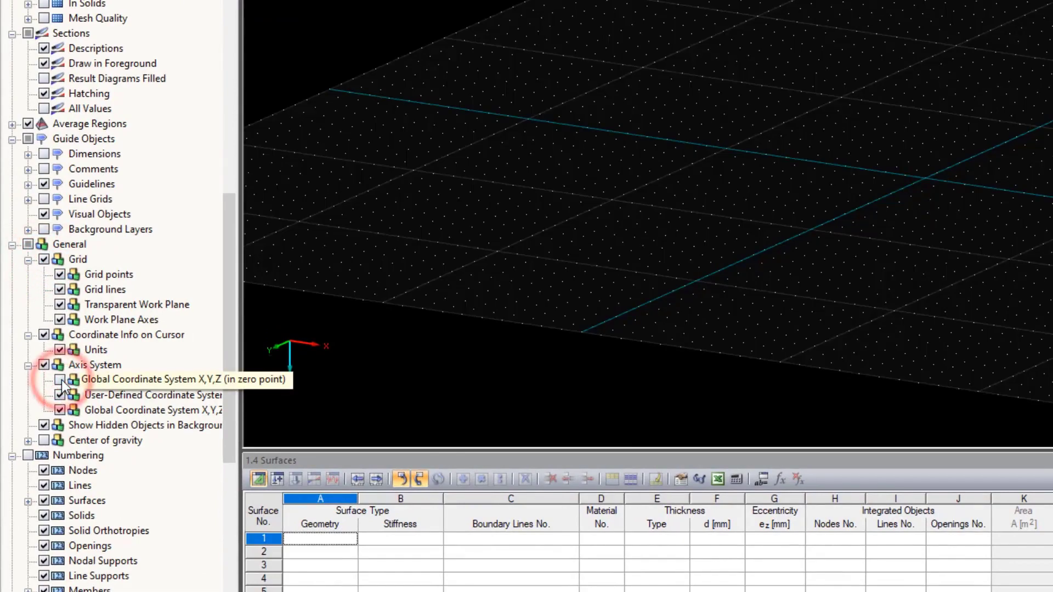
{"action": "left_click", "coordinate": [60, 380]}
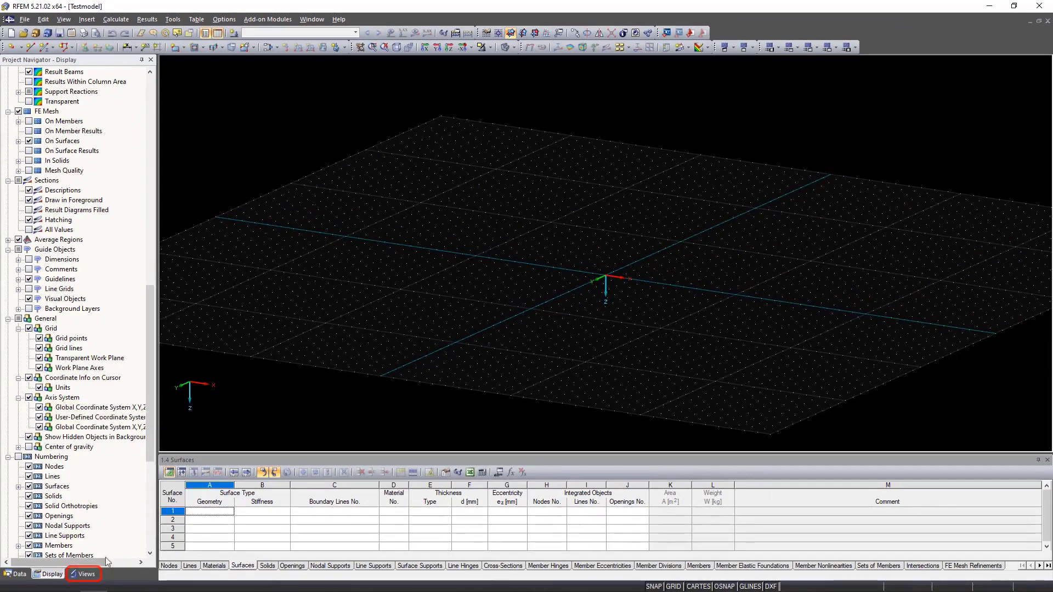
Switch the project navigator to the user-defined views and visibilities, and show the Load Cases table after viewing the Nodes table
{"action": "left_click", "coordinate": [86, 574]}
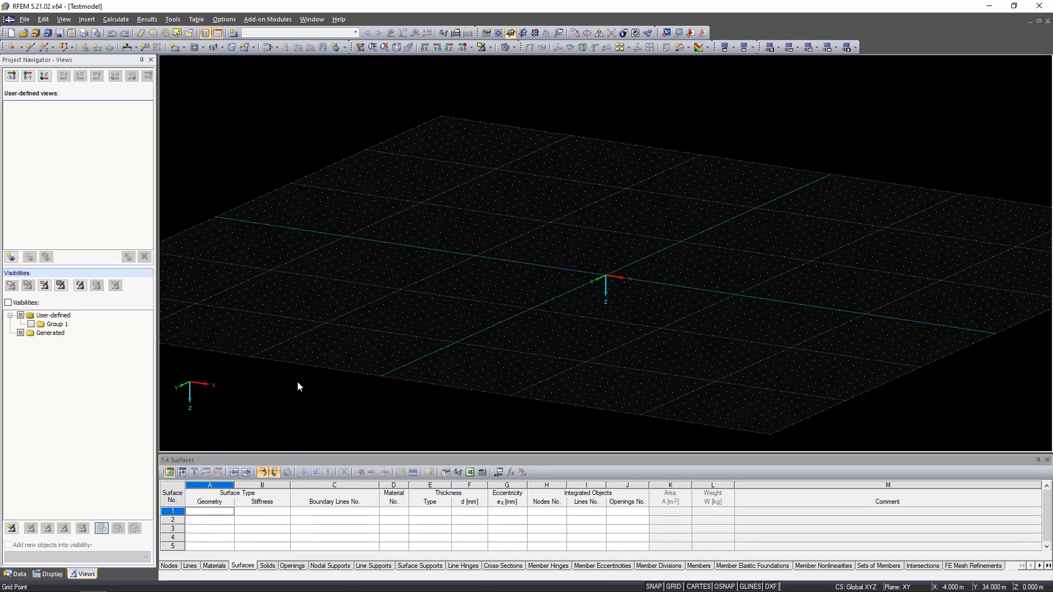
{"action": "left_click", "coordinate": [169, 565]}
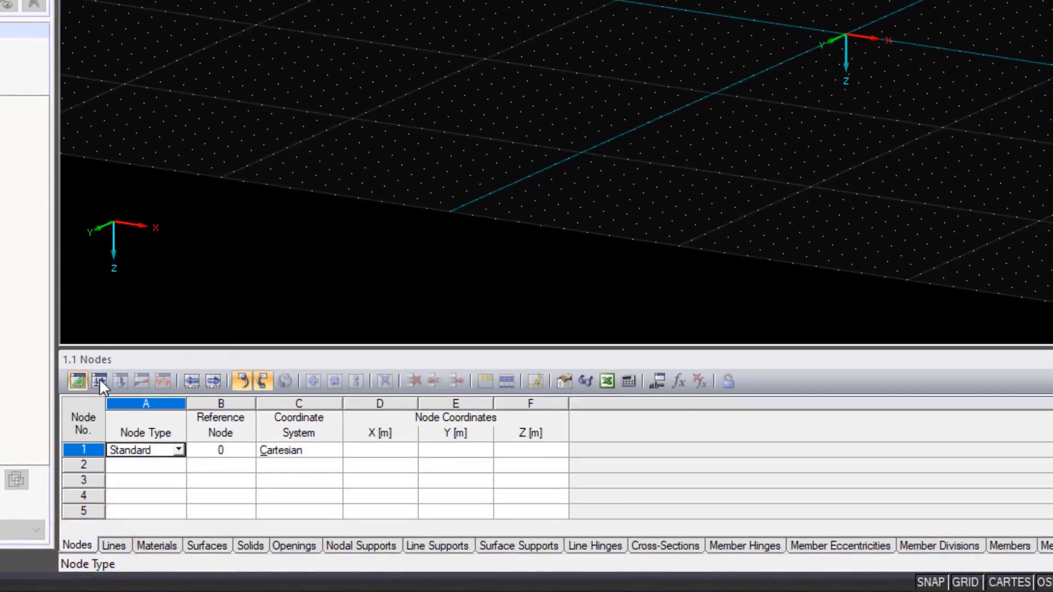
{"action": "left_click", "coordinate": [100, 380]}
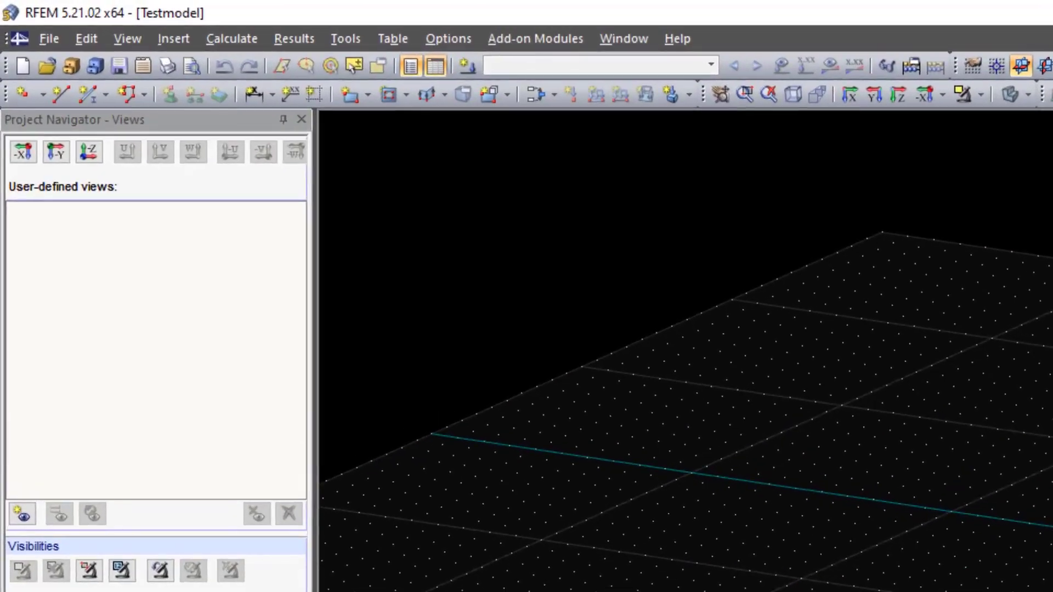
Hide the project navigator and the input table, and display both again
{"action": "left_click", "coordinate": [408, 67]}
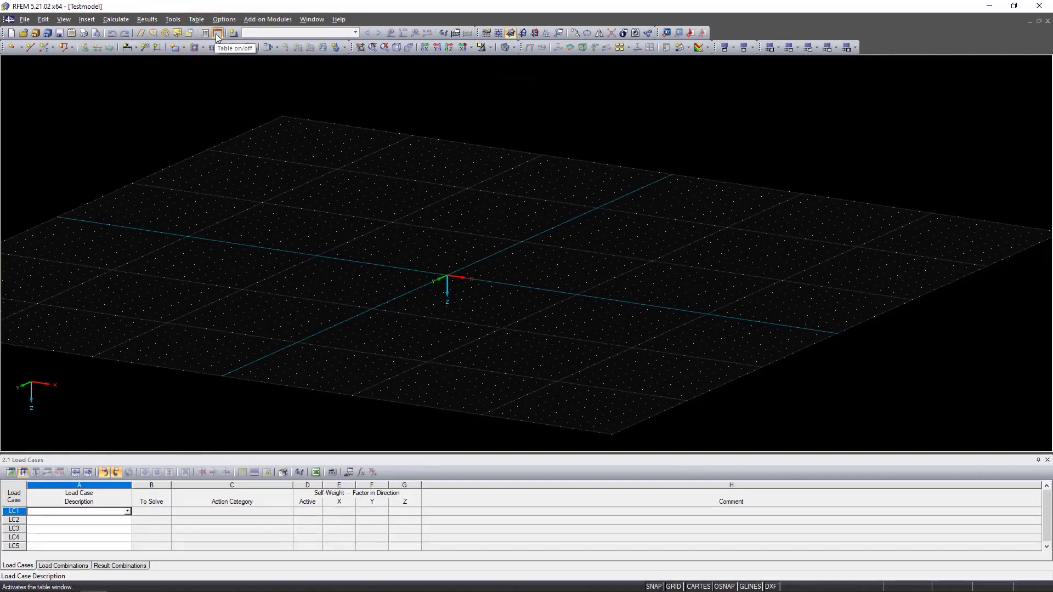
{"action": "left_click", "coordinate": [217, 34]}
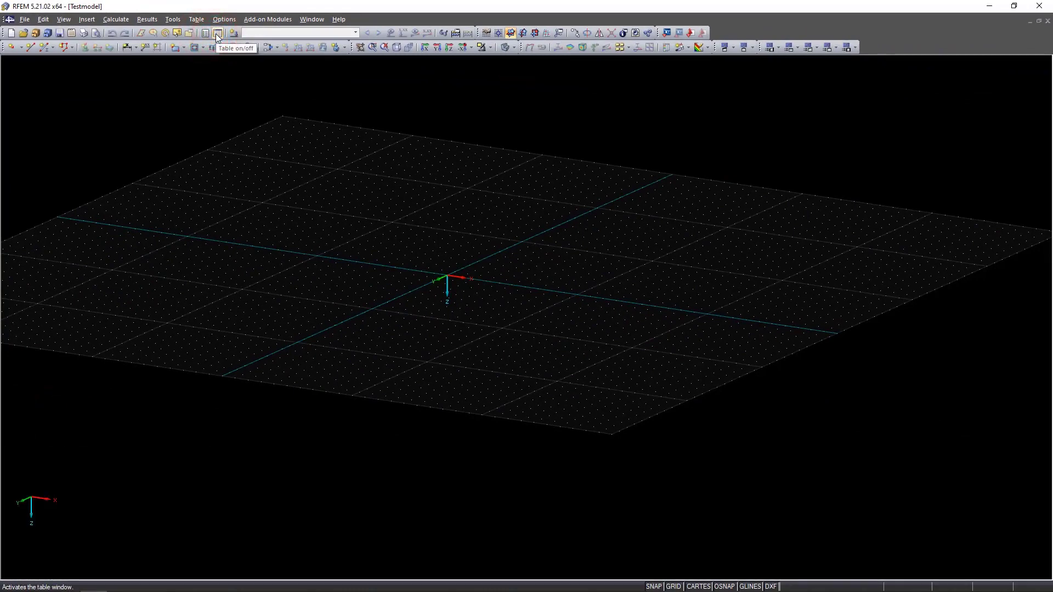
{"action": "left_click", "coordinate": [217, 34]}
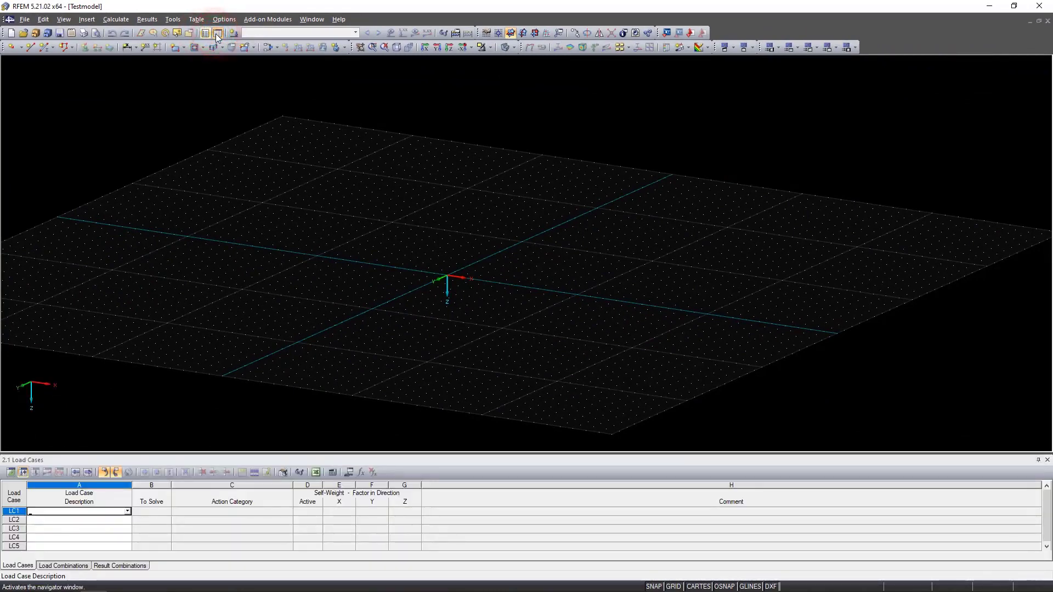
{"action": "left_click", "coordinate": [207, 33]}
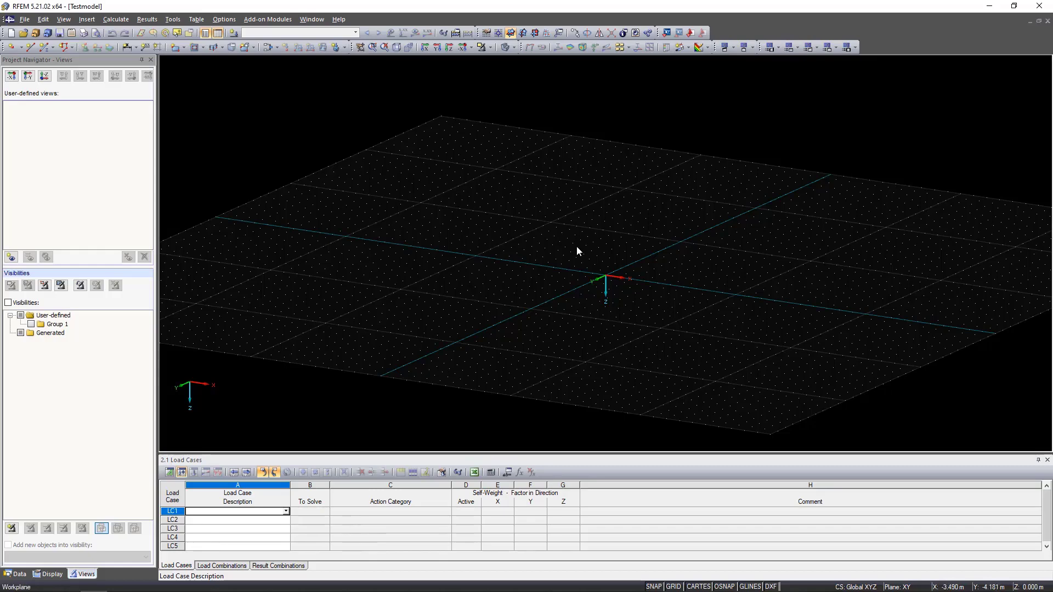
Zoom, pan and rotate the view of the work plane
{"action": "scroll", "coordinate": [576, 246], "scroll_direction": "up", "scroll_amount": 2}
{"action": "scroll", "coordinate": [577, 247], "scroll_direction": "down", "scroll_amount": 3}
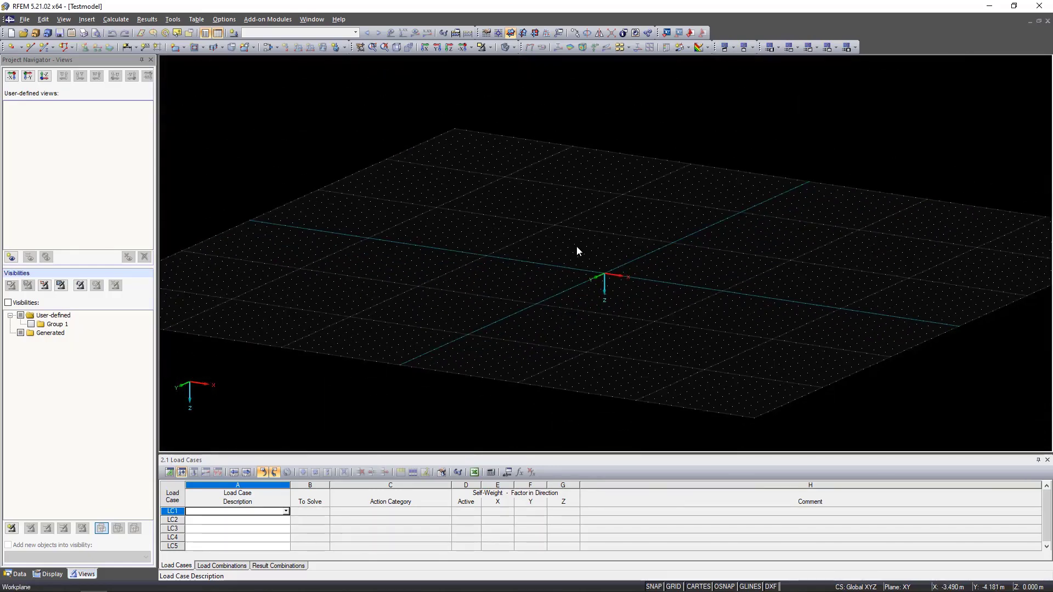
{"action": "middle_click_drag", "start_coordinate": [577, 251], "coordinate": [558, 241]}
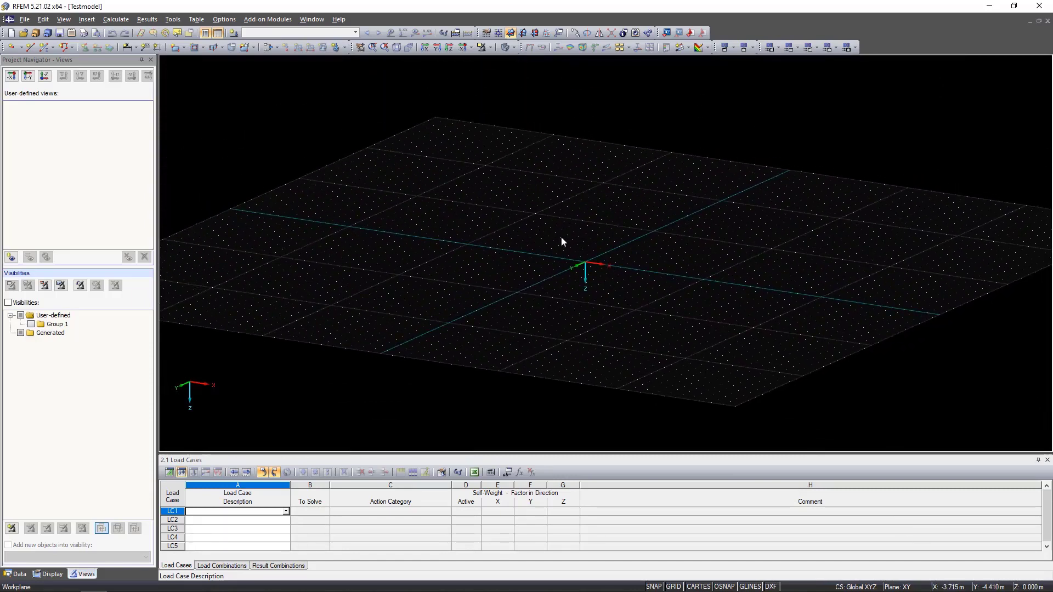
{"action": "mouse_move", "coordinate": [571, 237]}
{"action": "middle_mouse_down", "text": "ctrl"}
{"action": "mouse_move", "coordinate": [571, 205]}
{"action": "mouse_move", "coordinate": [573, 238]}
{"action": "mouse_move", "coordinate": [584, 243]}
{"action": "middle_mouse_up", "text": "ctrl"}
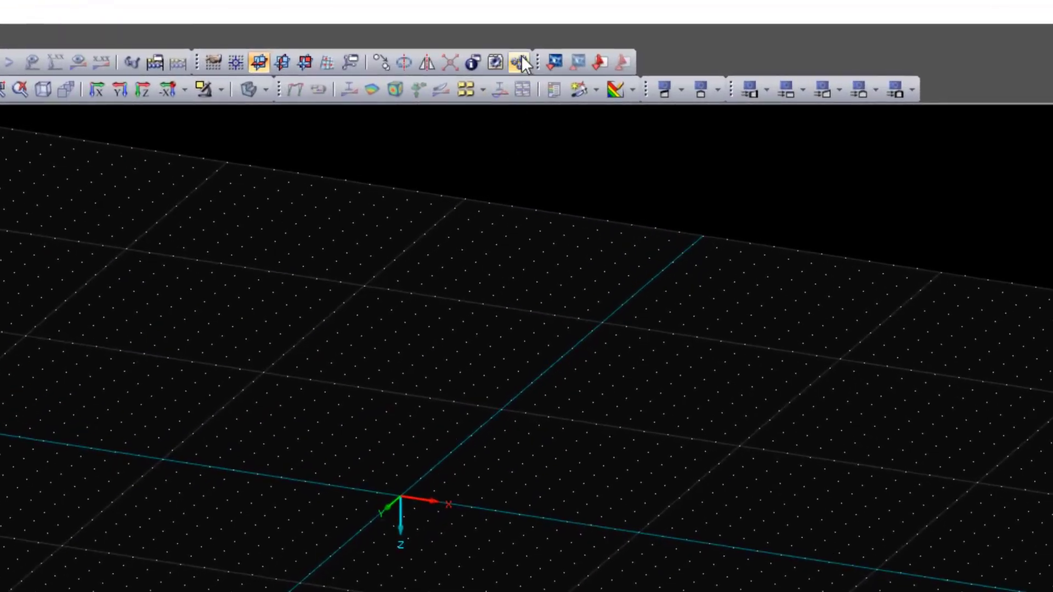
Make "Standard with white background" the current display configuration and close the Configuration Manager
{"action": "left_click", "coordinate": [519, 62]}
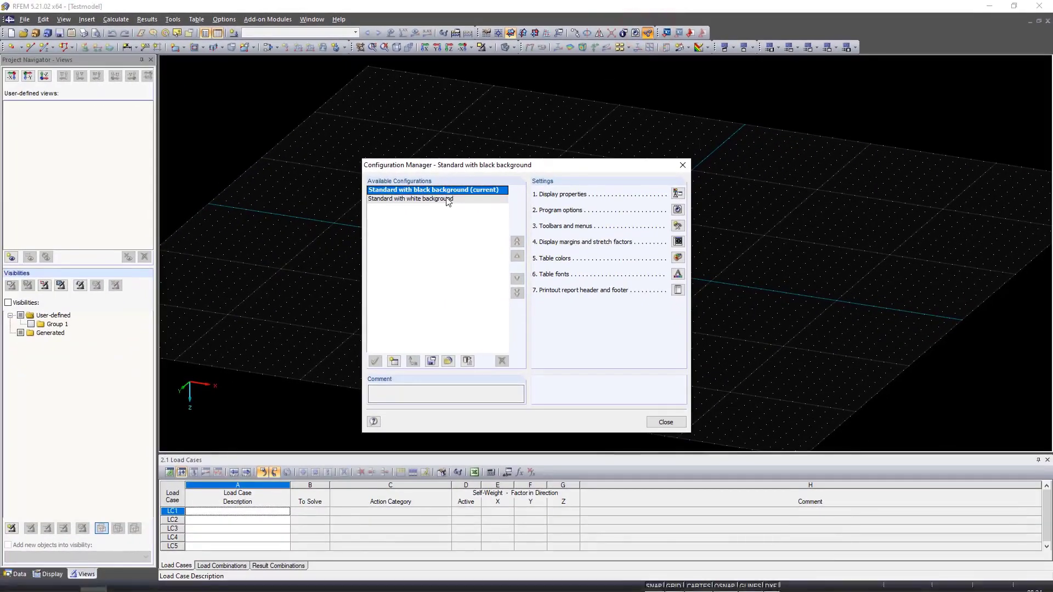
{"action": "left_click", "coordinate": [448, 200]}
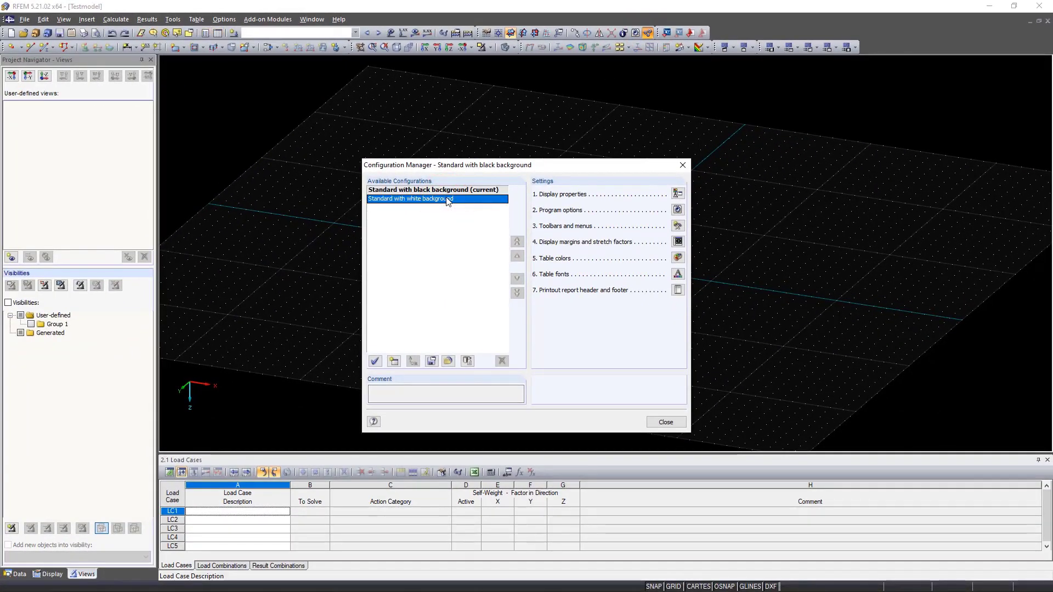
{"action": "double_click", "coordinate": [448, 199]}
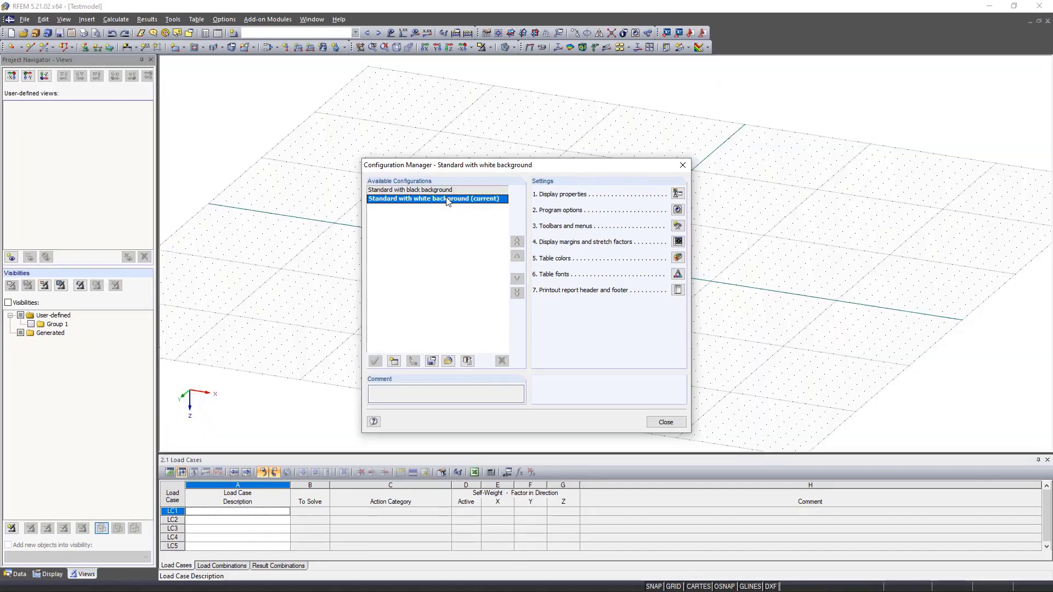
{"action": "left_click", "coordinate": [667, 422]}
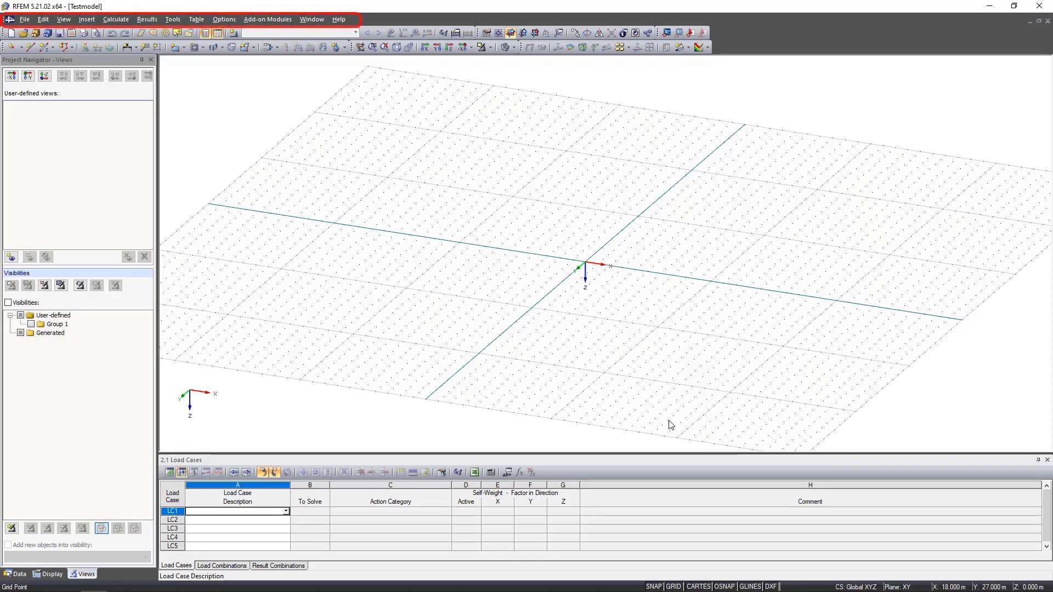
{"action": "left_click", "coordinate": [86, 20]}
{"action": "mouse_move", "coordinate": [109, 32]}
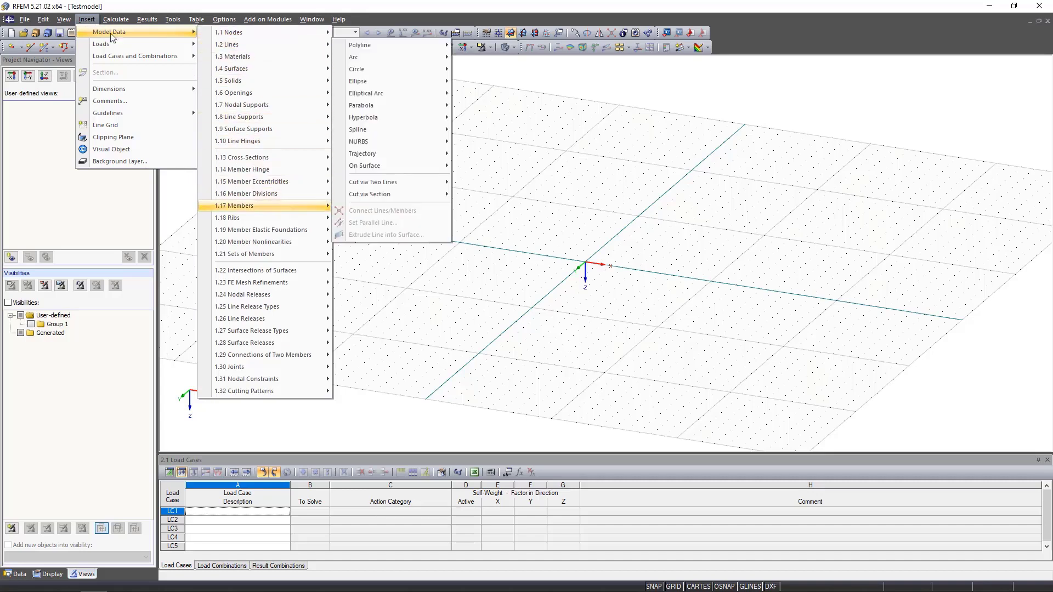
{"action": "mouse_move", "coordinate": [263, 206]}
{"action": "mouse_move", "coordinate": [400, 212]}
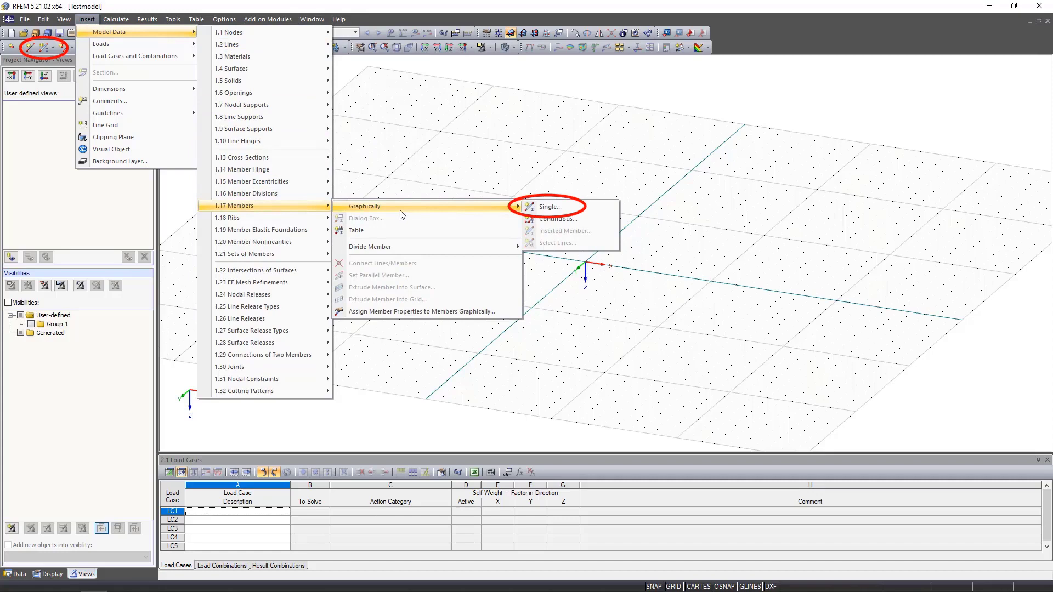
{"action": "left_click", "coordinate": [662, 311]}
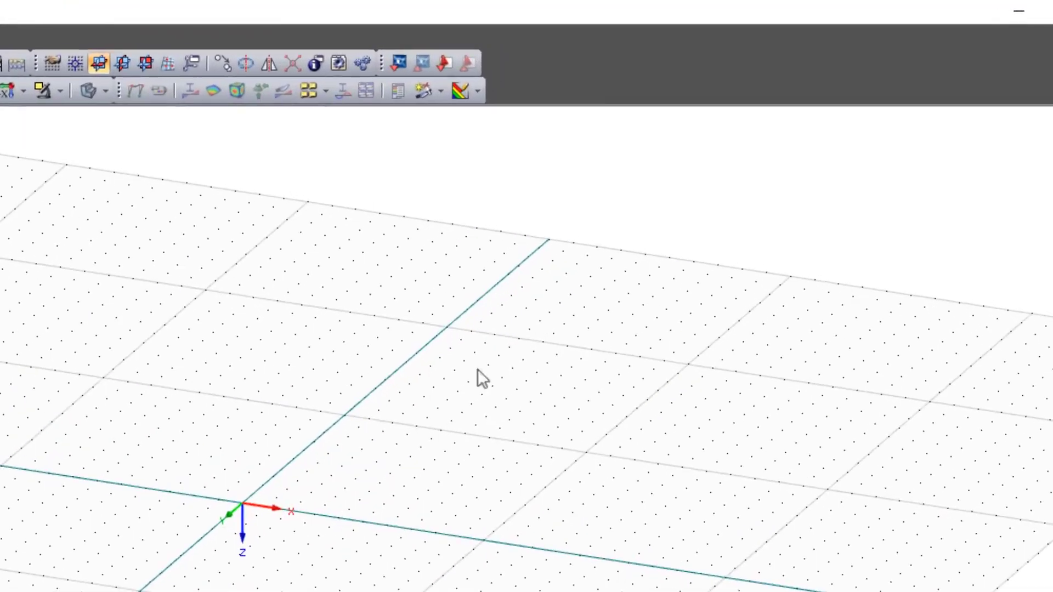
Open the toolbar customization settings, view the available command categories, and close them
{"action": "right_click", "coordinate": [591, 80]}
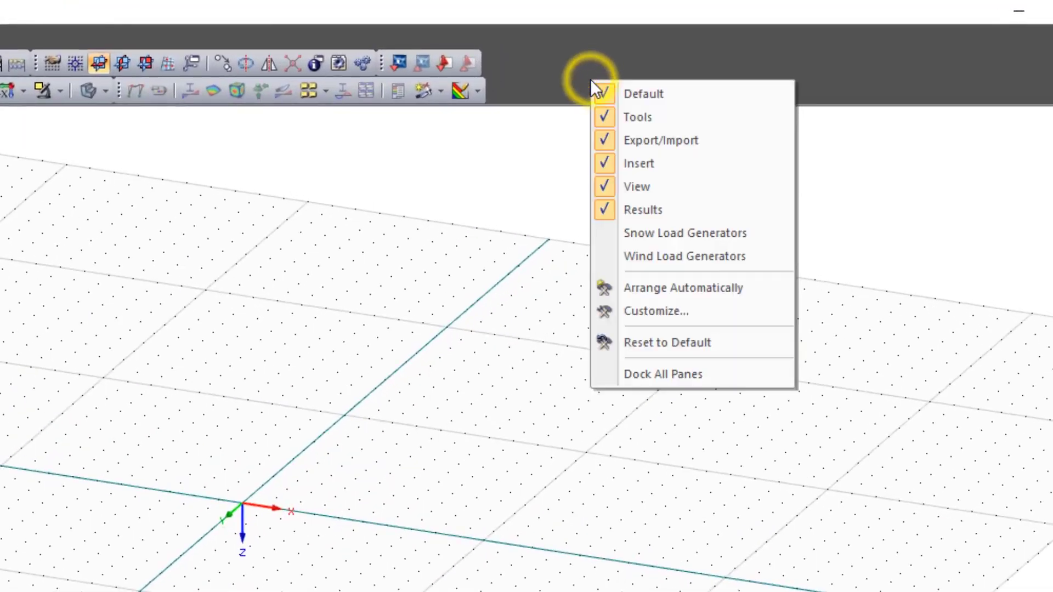
{"action": "left_click", "coordinate": [682, 314]}
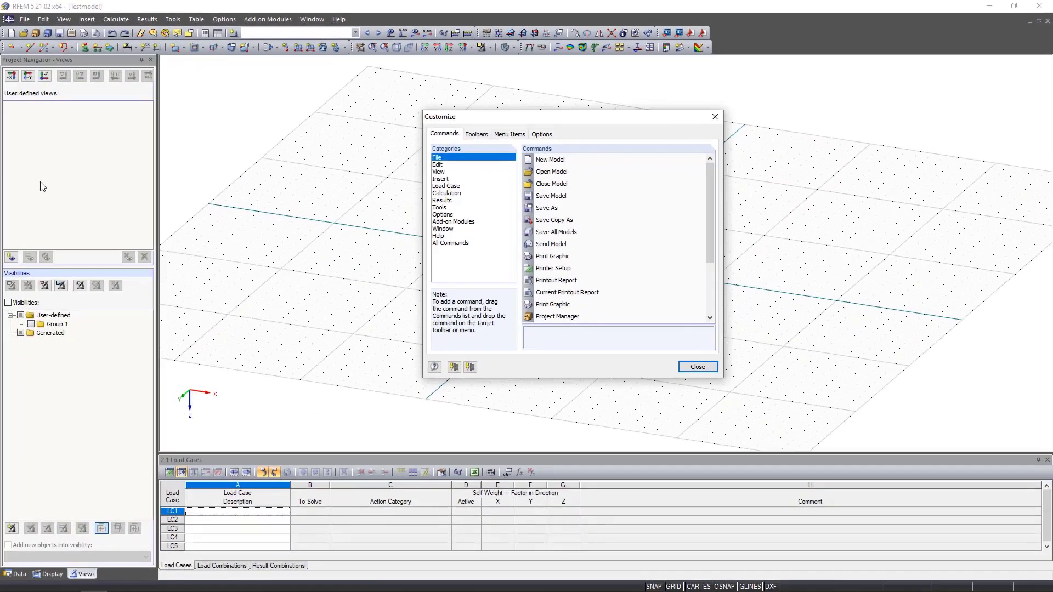
{"action": "left_click", "coordinate": [697, 367]}
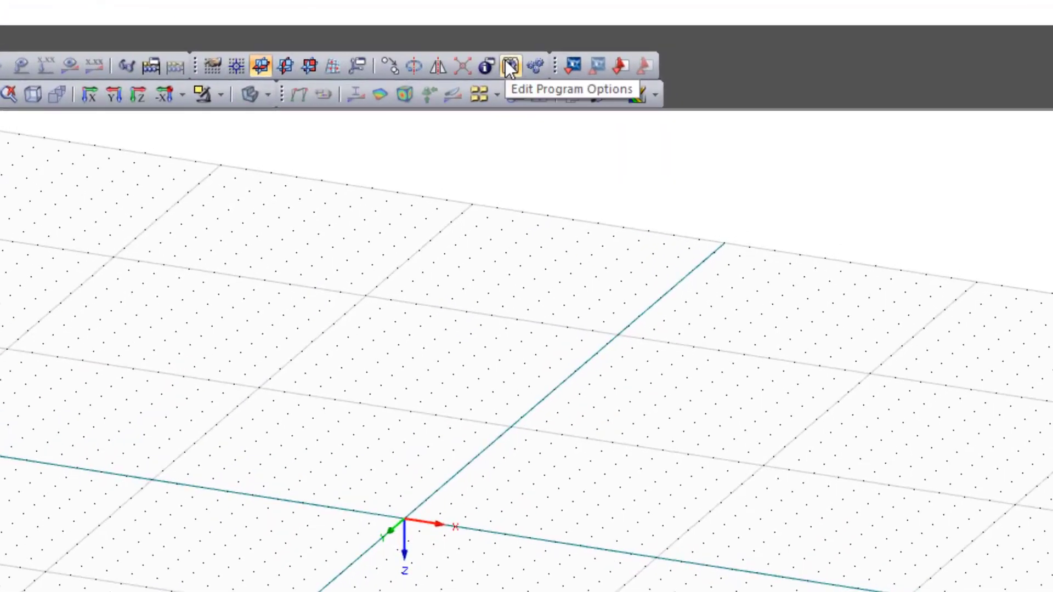
Review the saving options and available program languages in the Program Options and accept the settings
{"action": "left_click", "coordinate": [510, 67]}
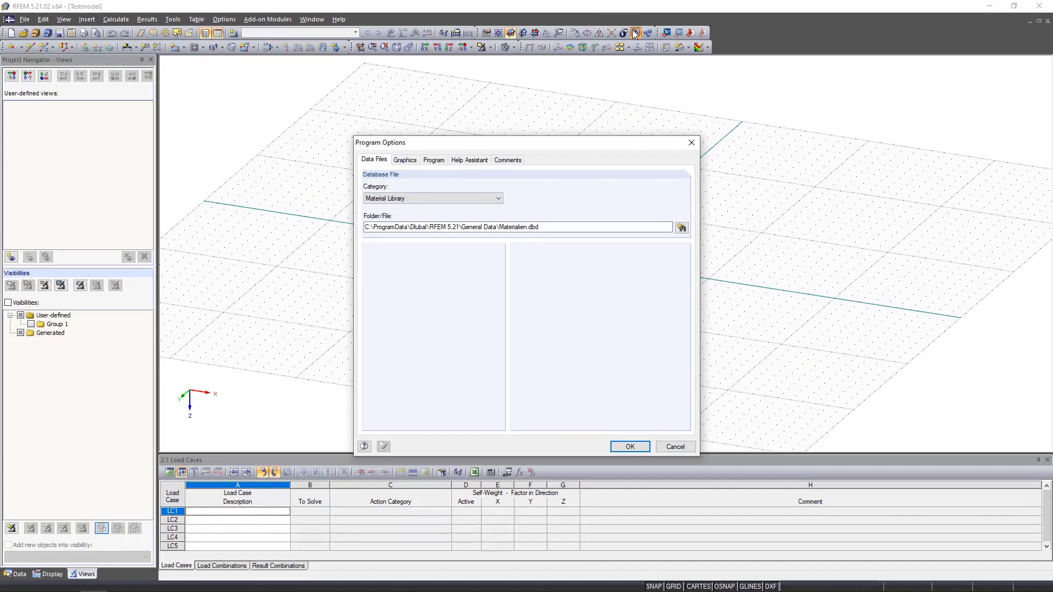
{"action": "left_click", "coordinate": [424, 161]}
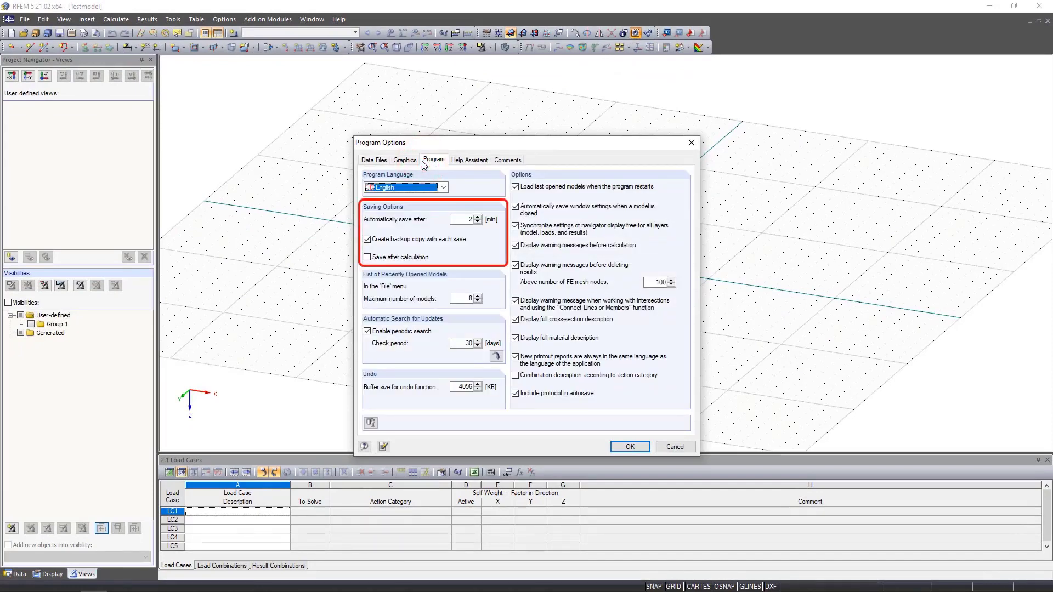
{"action": "left_click", "coordinate": [444, 187]}
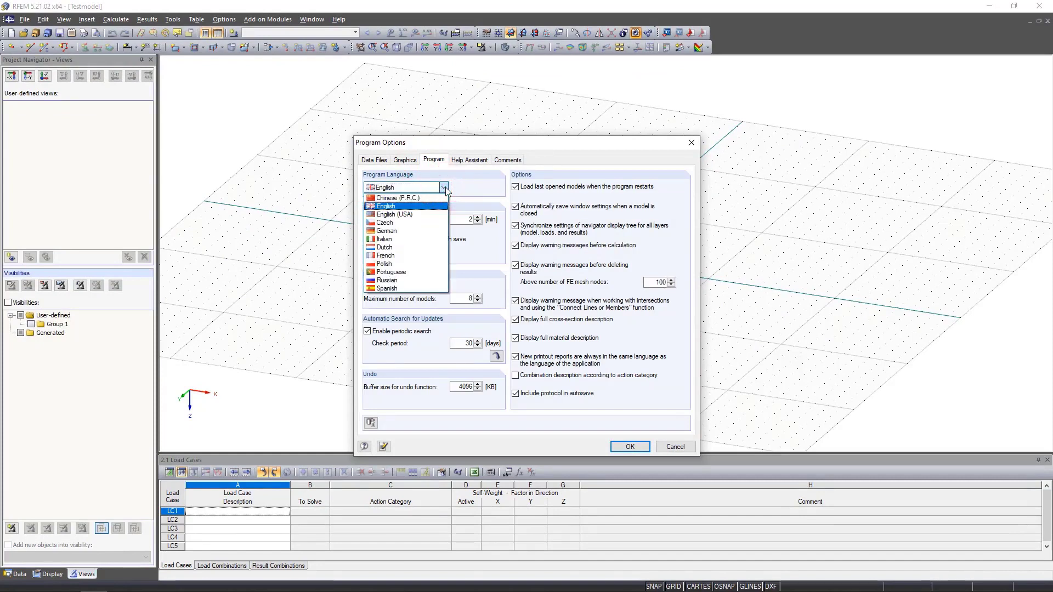
{"action": "left_click", "coordinate": [475, 191]}
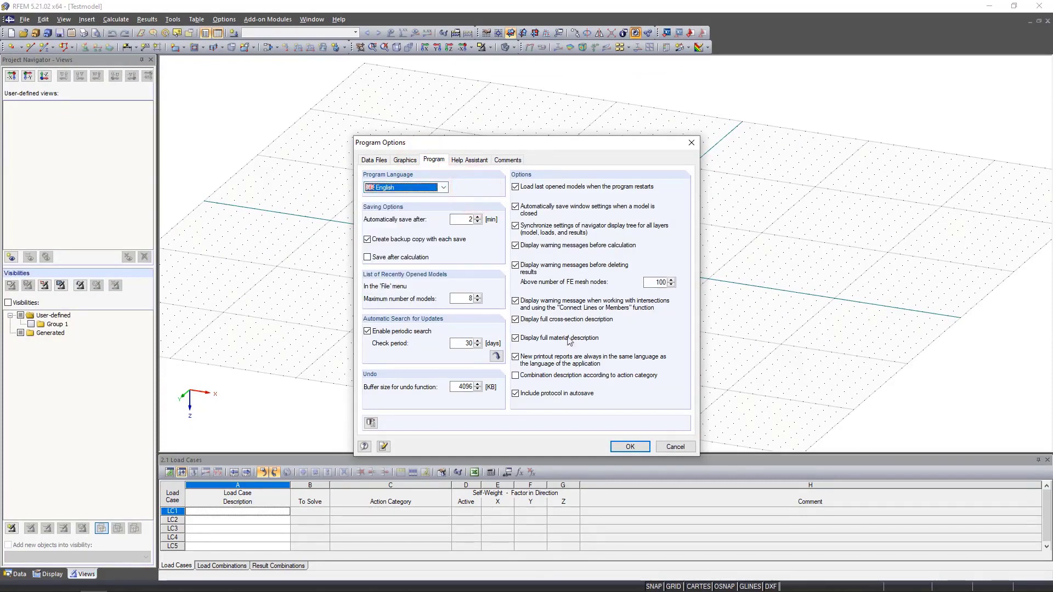
{"action": "left_click", "coordinate": [639, 449]}
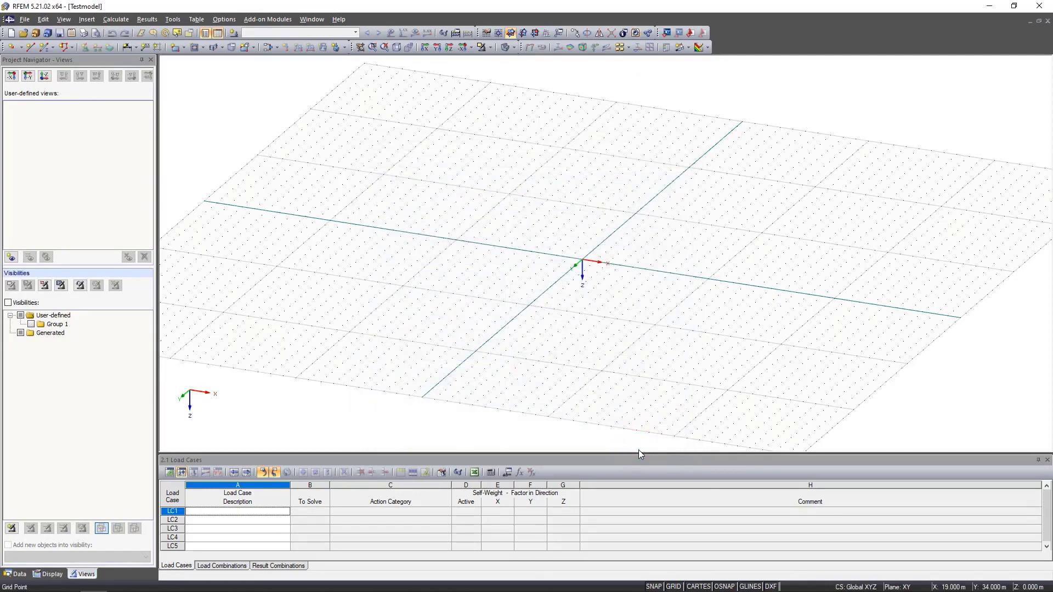